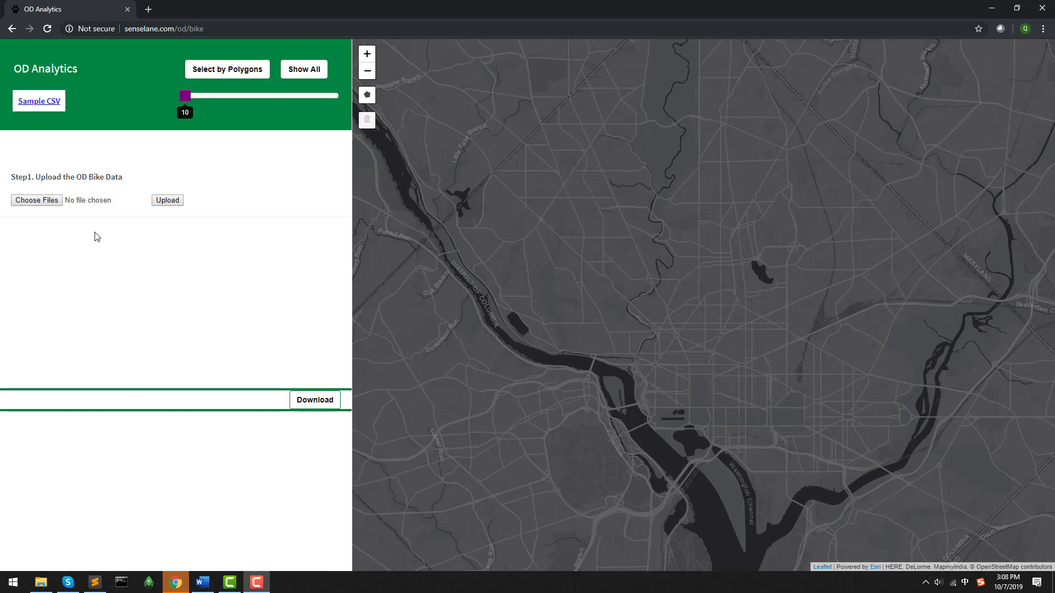
Fetch the sample dc_bike201905.csv and upload it, plotting DC stations at threshold 10.
click(97, 236)
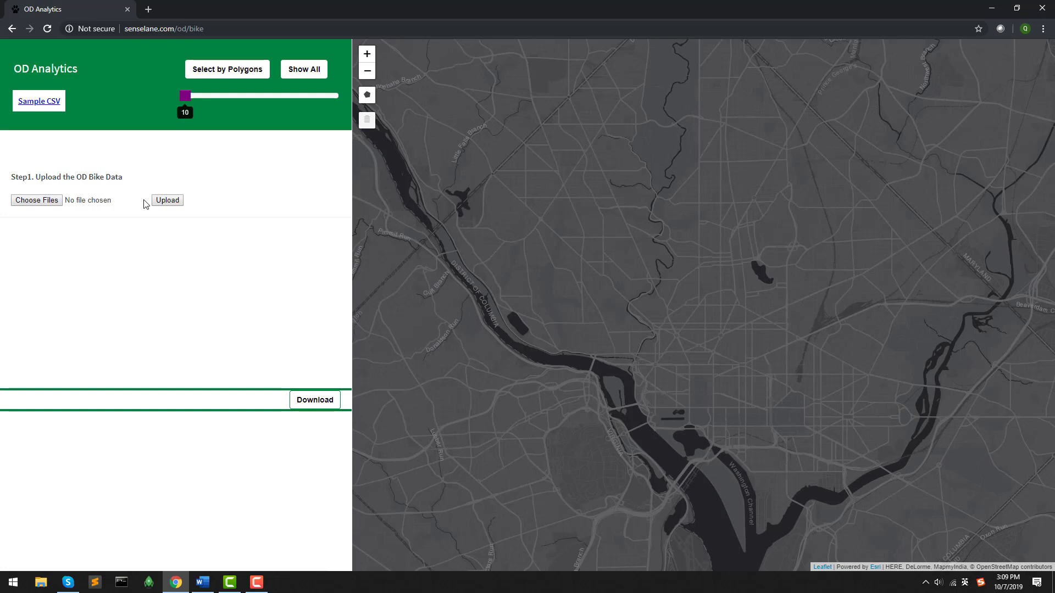
click(37, 102)
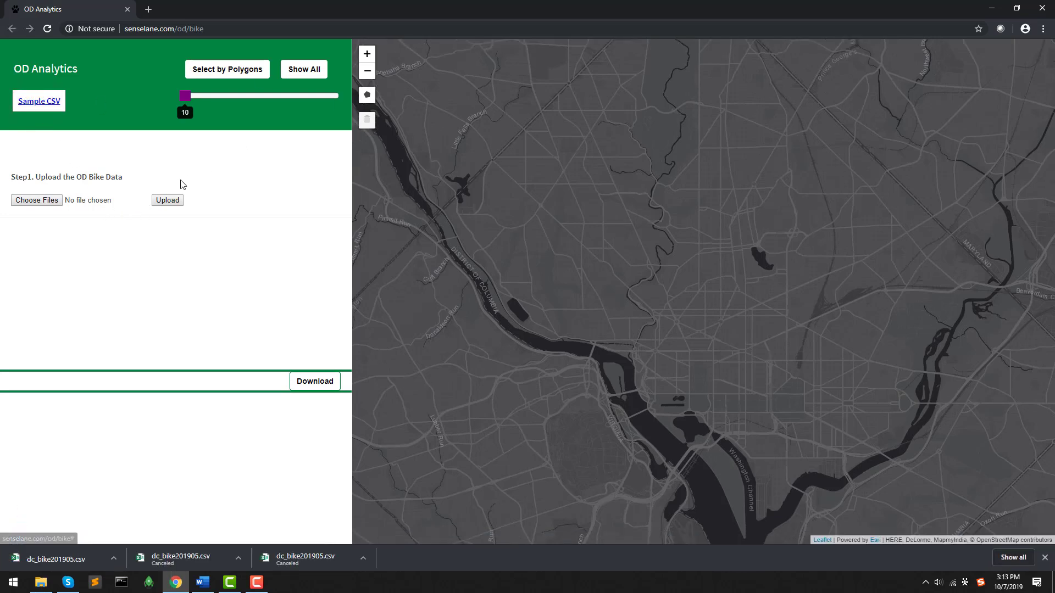
click(36, 201)
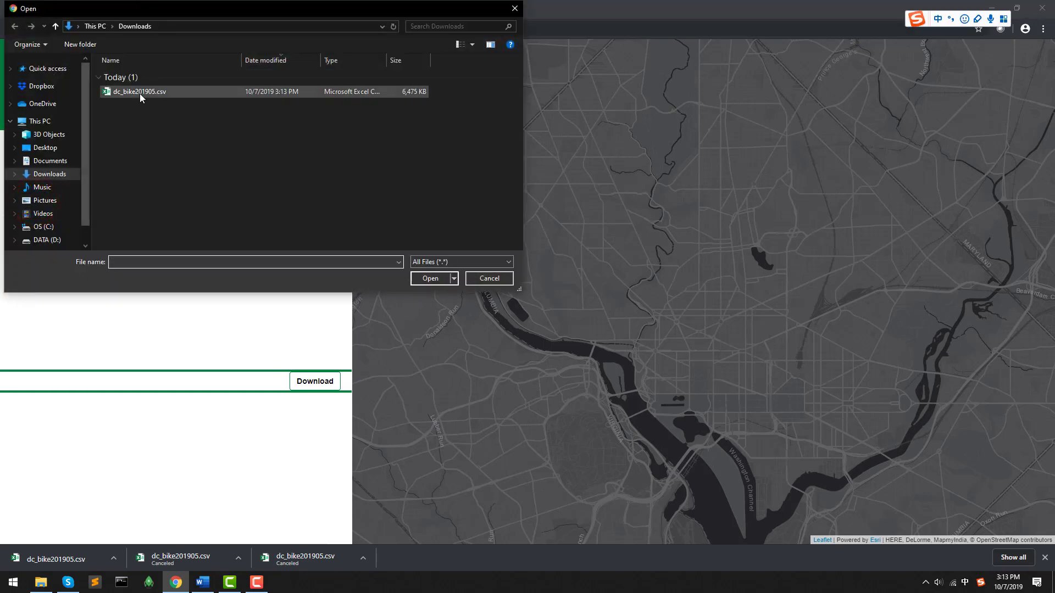
double_click(140, 94)
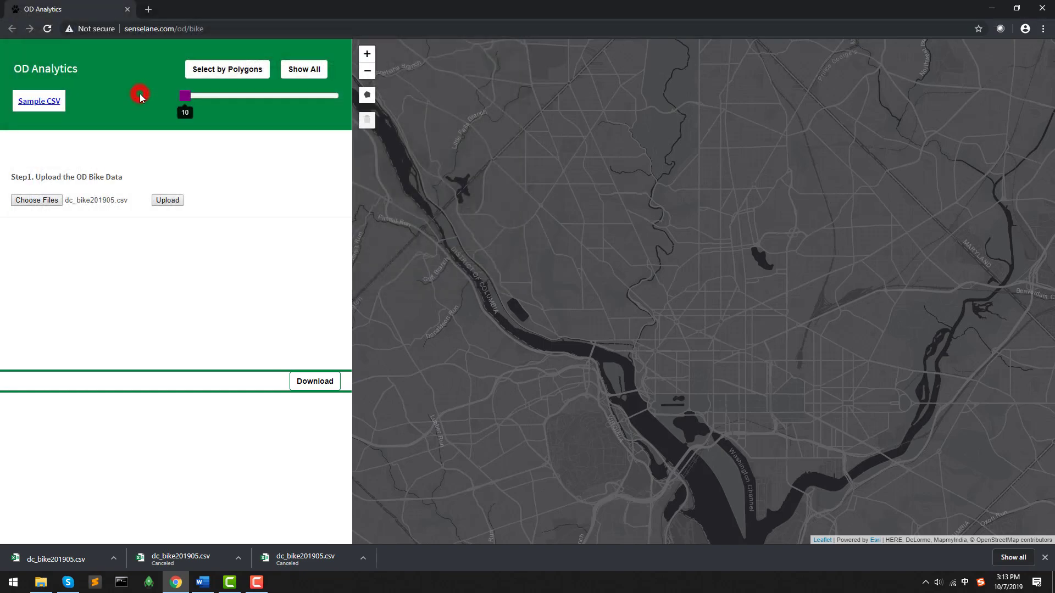
click(172, 203)
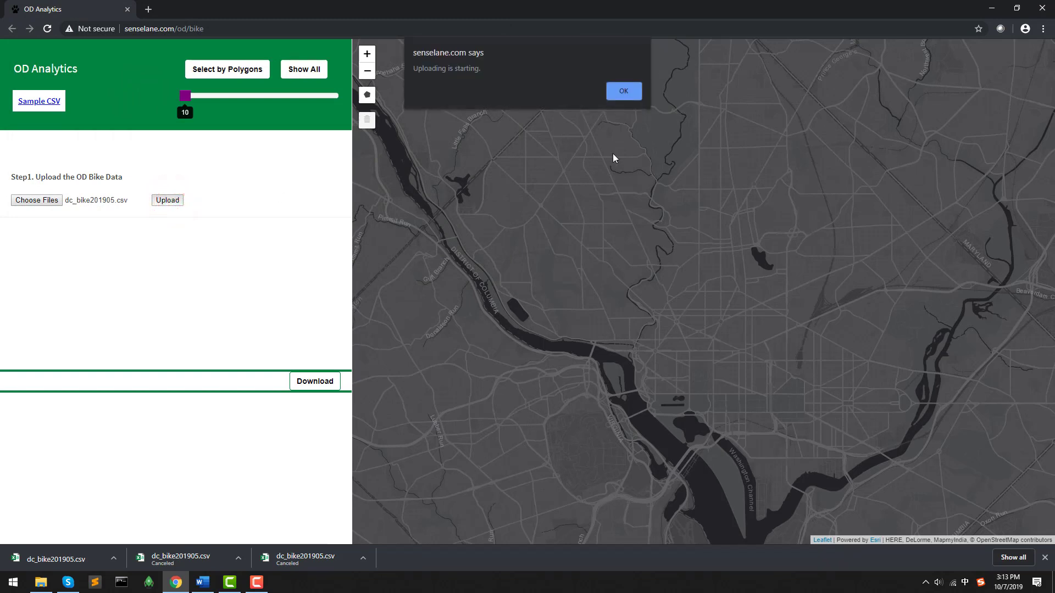
click(632, 91)
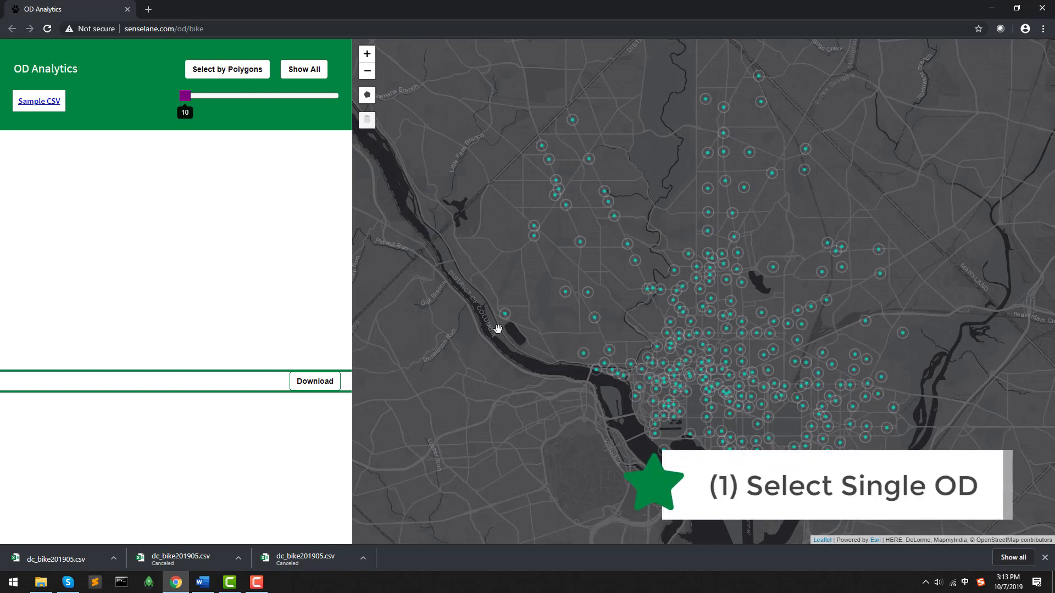
Select station 31239, zoom in, and switch from its inbound to its outbound trips.
click(690, 364)
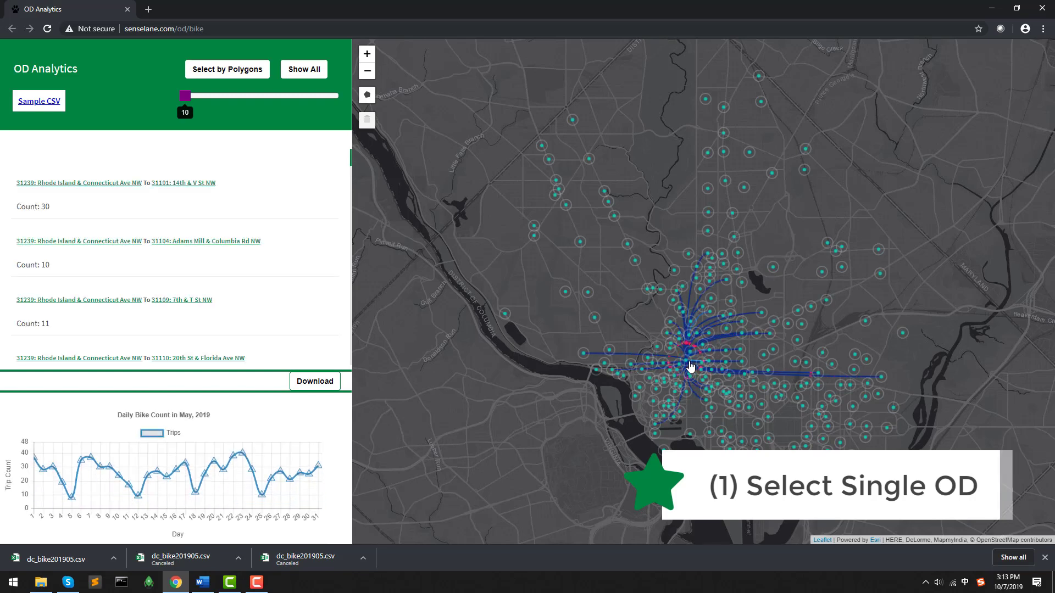
scroll(690, 365, up, 5)
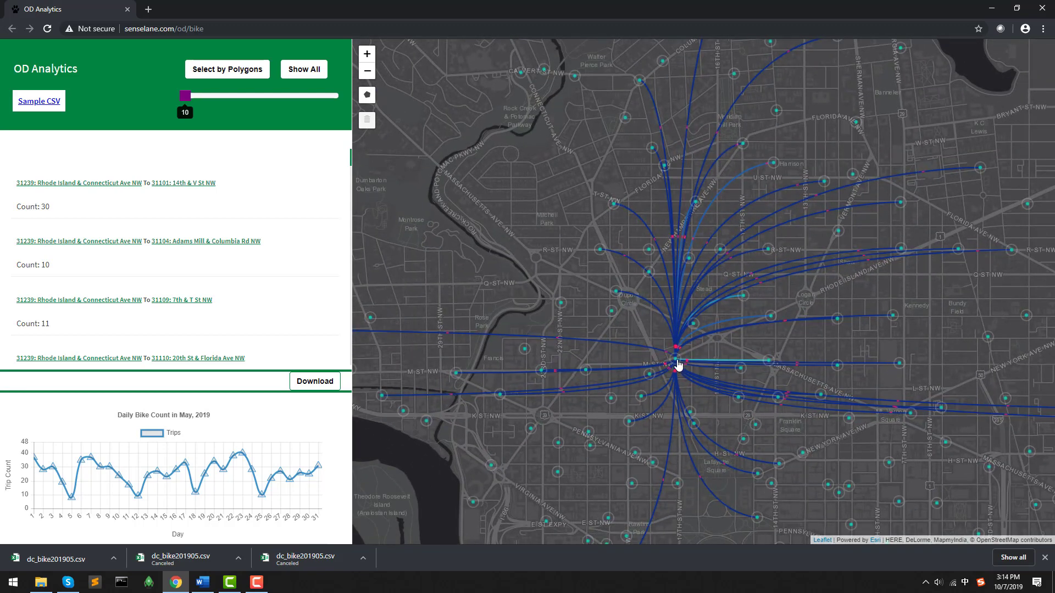
click(678, 365)
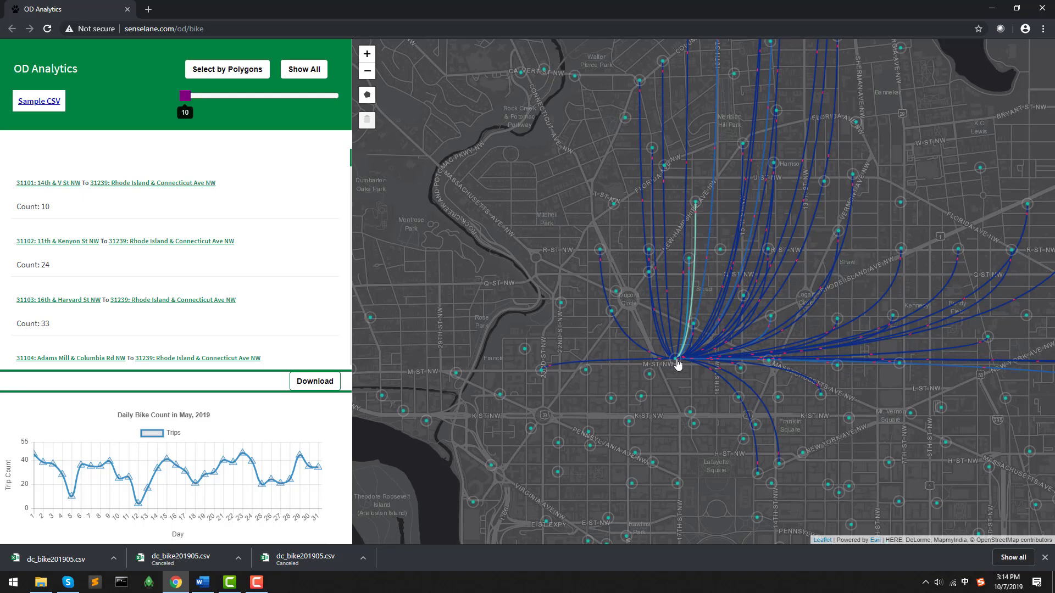
click(678, 365)
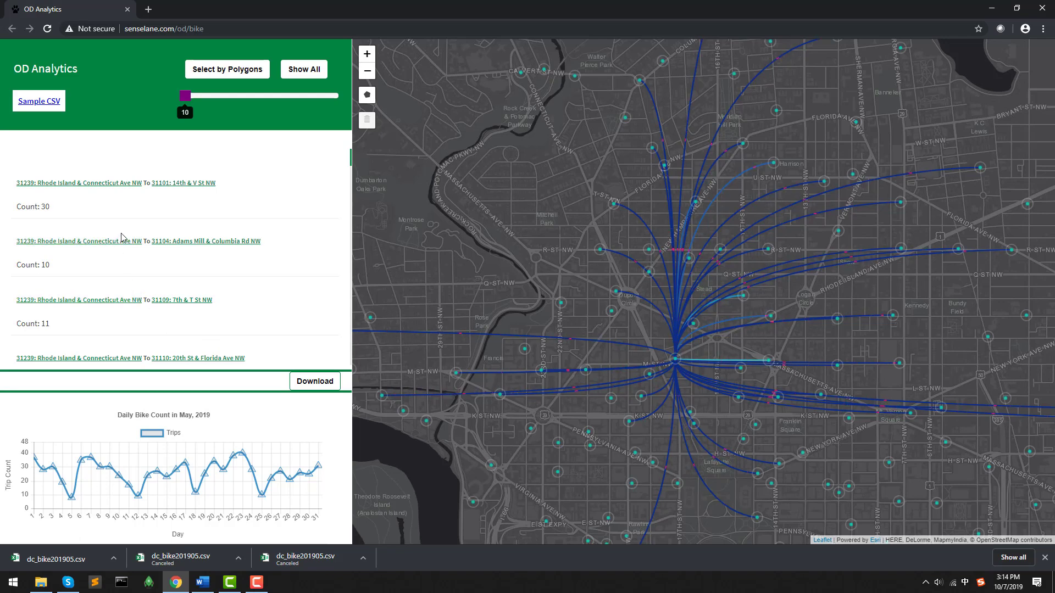
Pan to stations 31239 and 31101, then bring up station 31238's outbound trips.
click(113, 185)
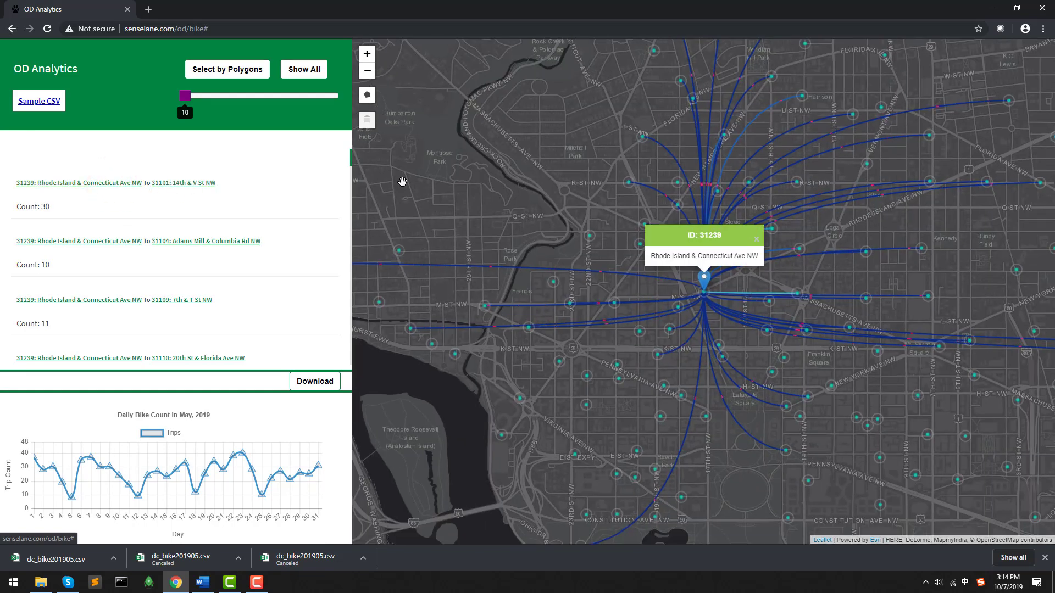
click(194, 183)
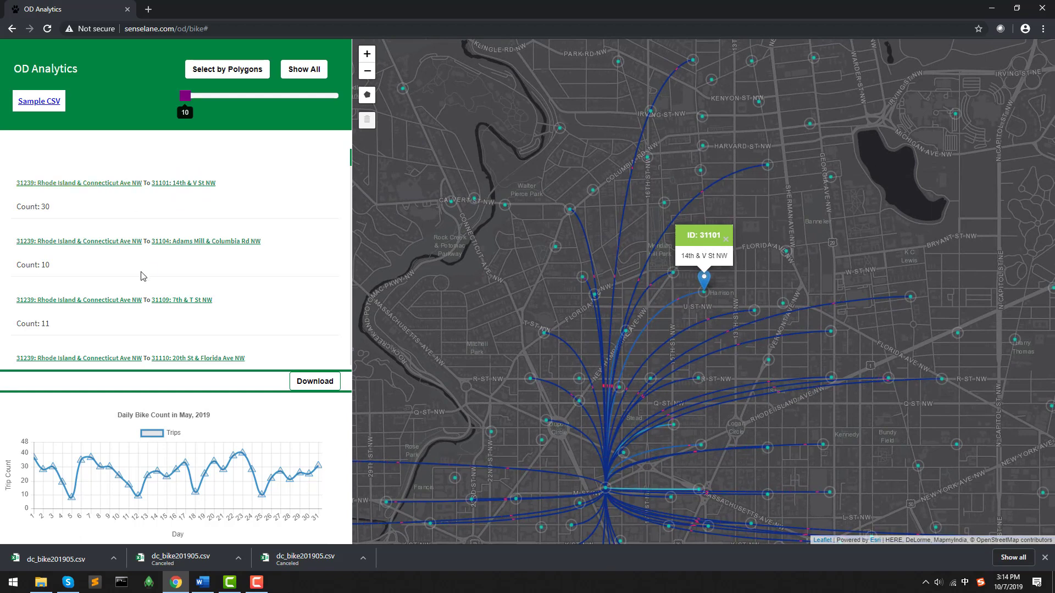
click(131, 405)
Combine flows of station 31238 with two more stations, then clear the whole selection.
click(559, 440)
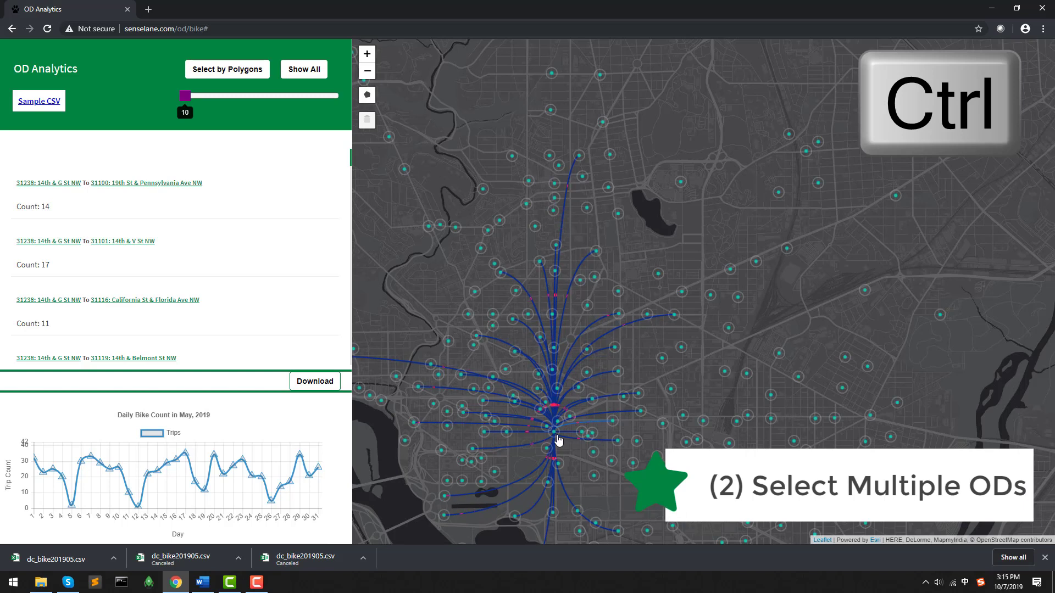
ctrl+click(662, 427)
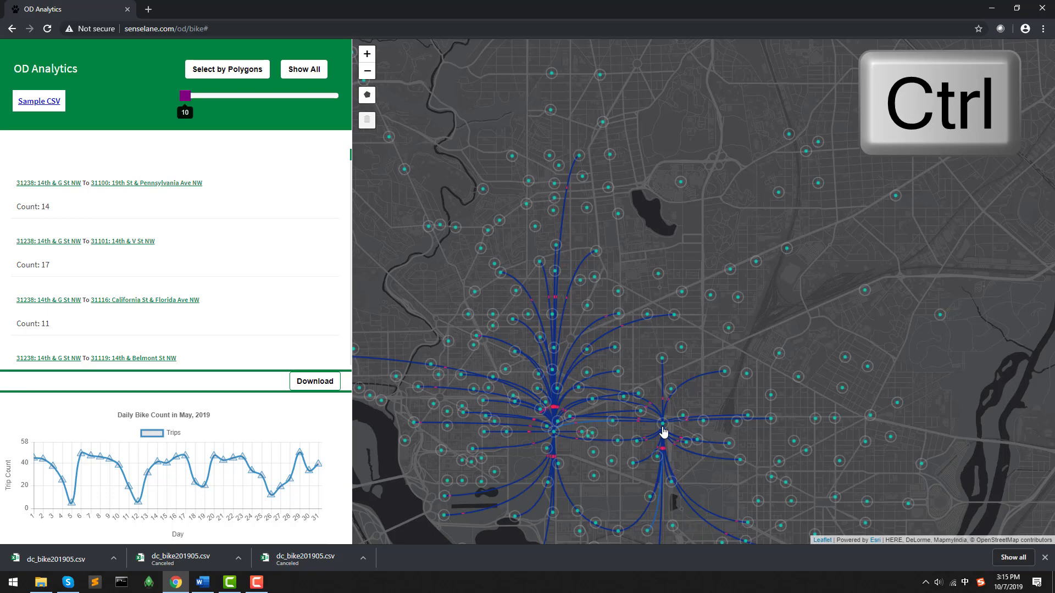
ctrl+click(748, 376)
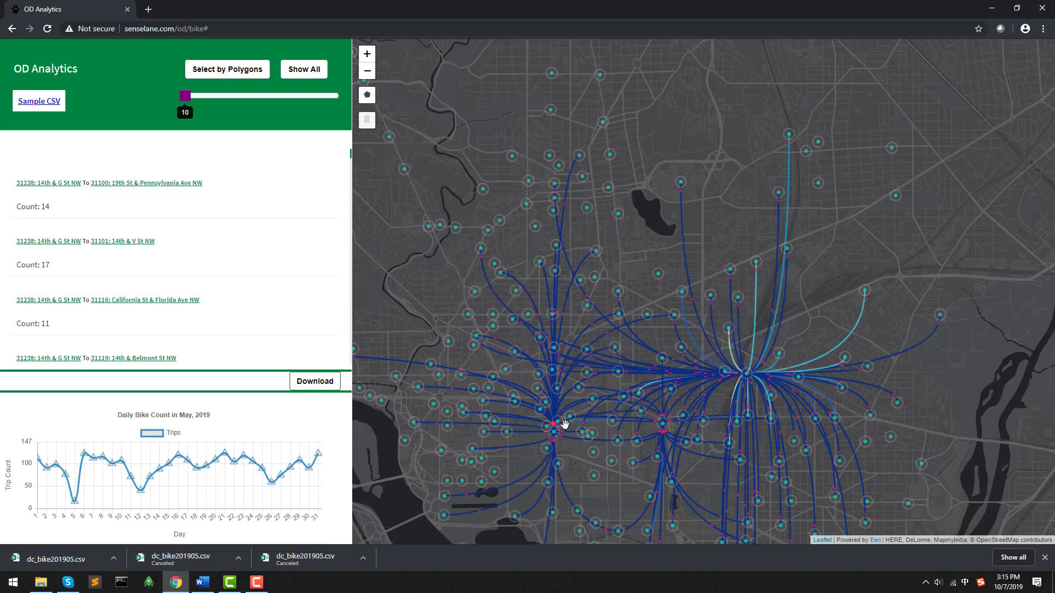
key(Escape)
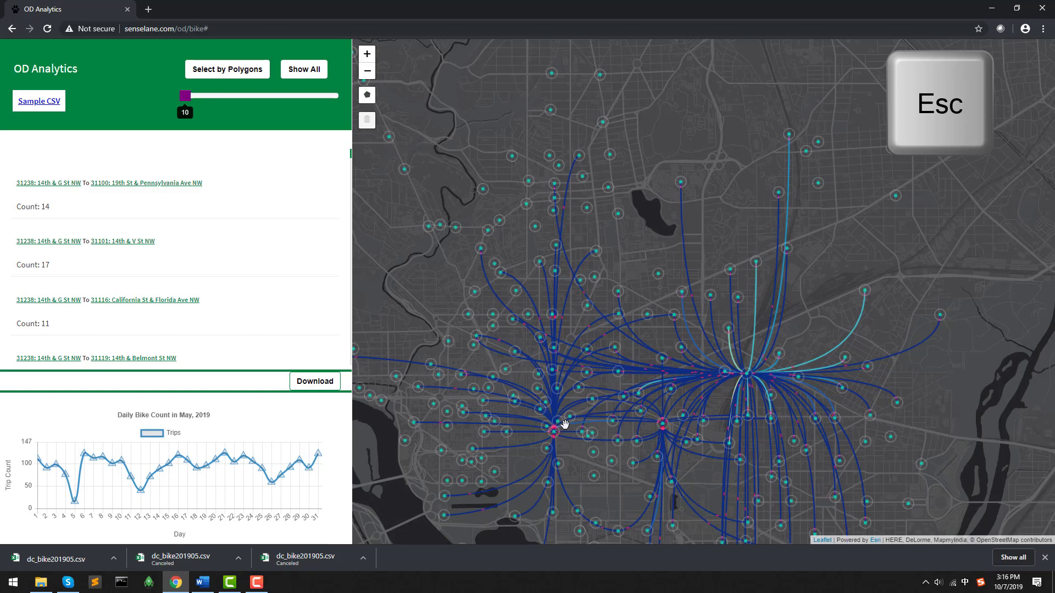
click(564, 424)
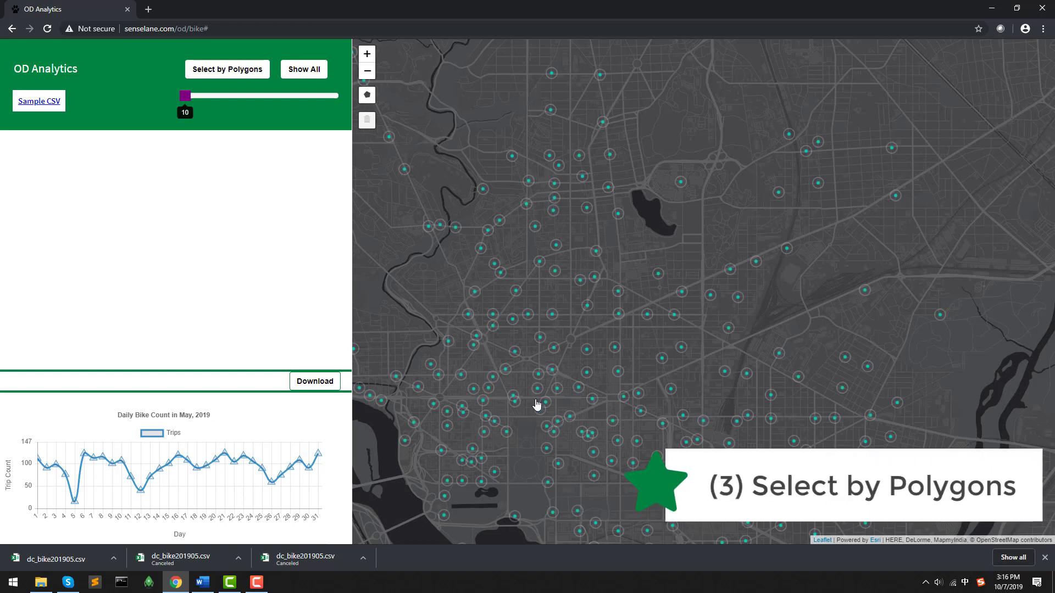
Draw a four-corner polygon over downtown near the river and show its station flows.
click(367, 94)
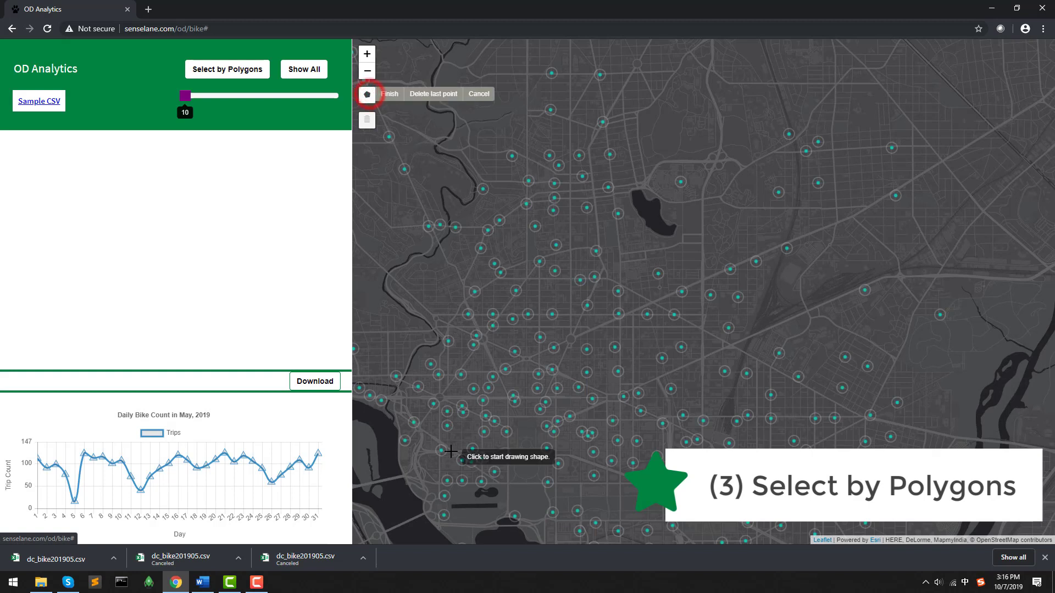
click(394, 420)
click(432, 515)
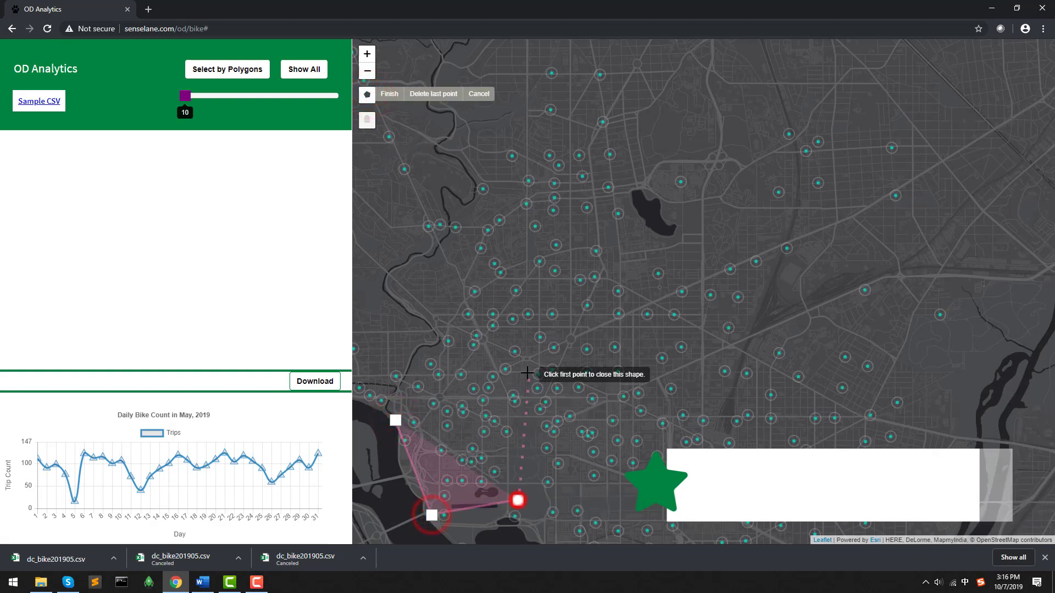
click(517, 370)
click(427, 354)
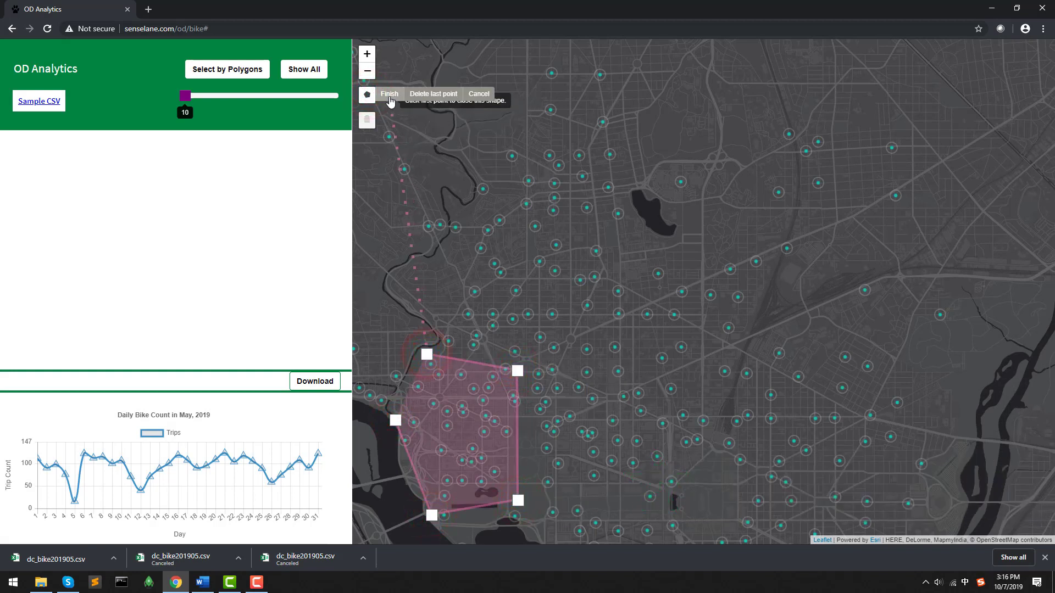
click(389, 94)
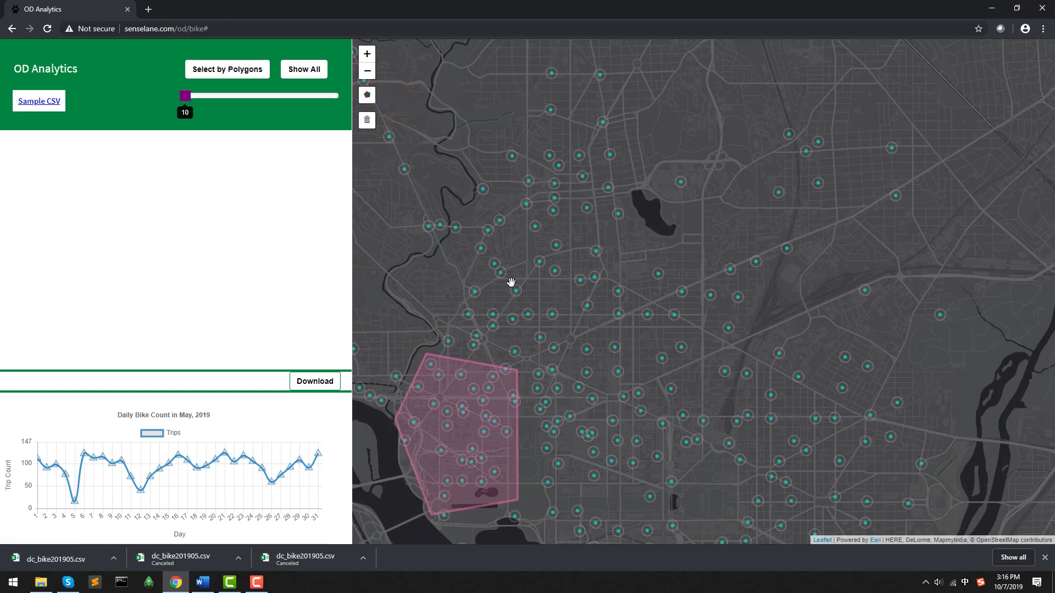
click(217, 76)
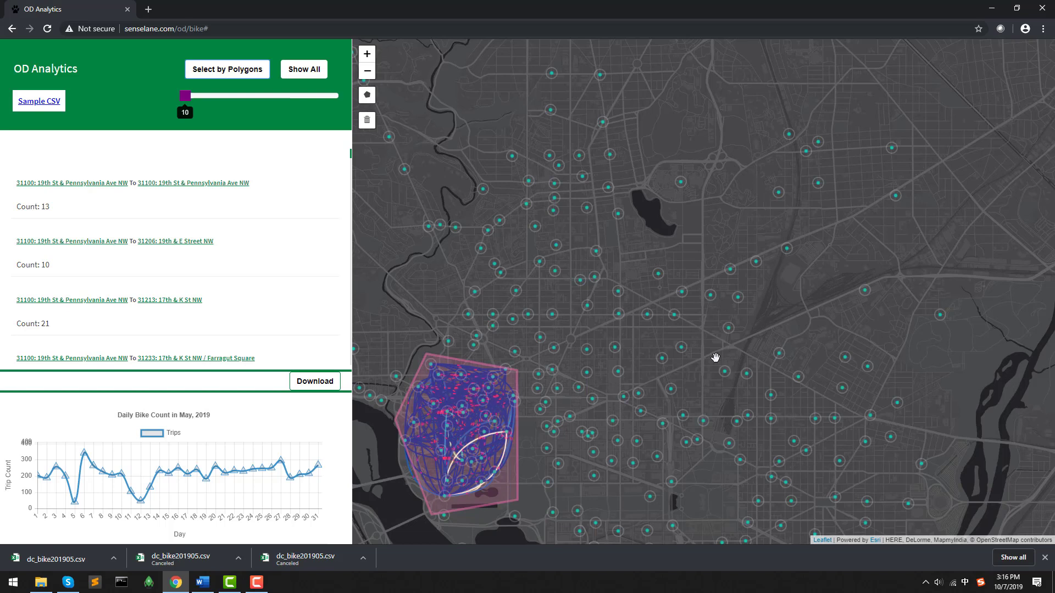
Draw a five-corner polygon east of the first, pan to both, and show their flows.
click(372, 99)
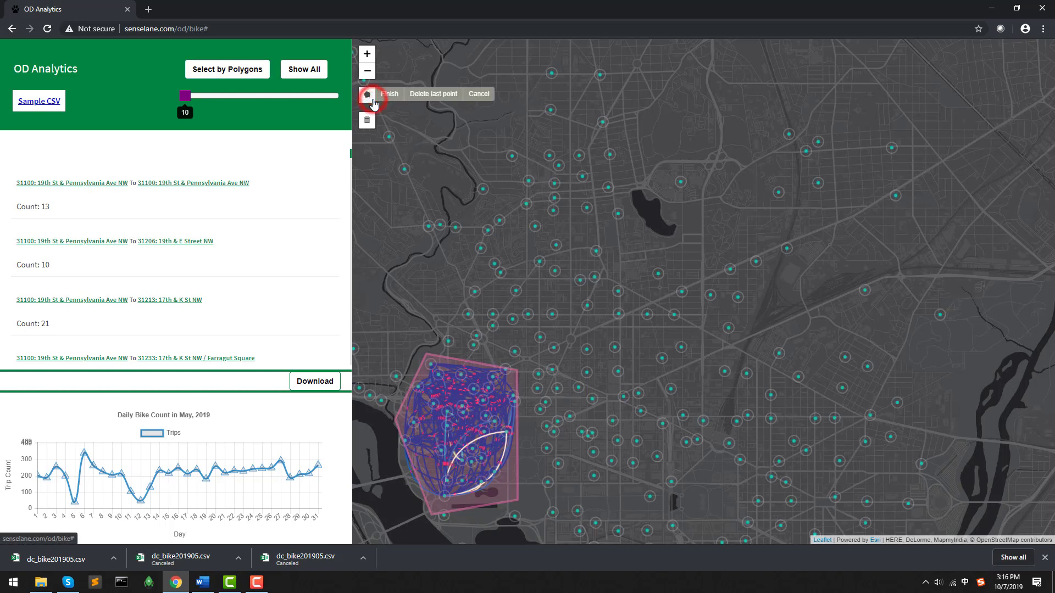
click(724, 467)
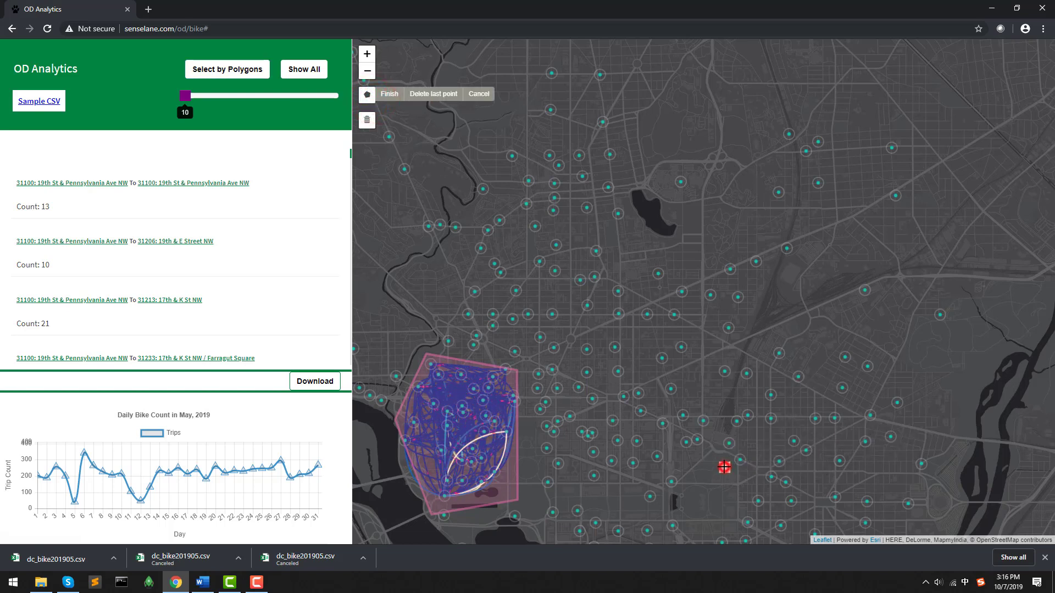
click(777, 394)
click(888, 429)
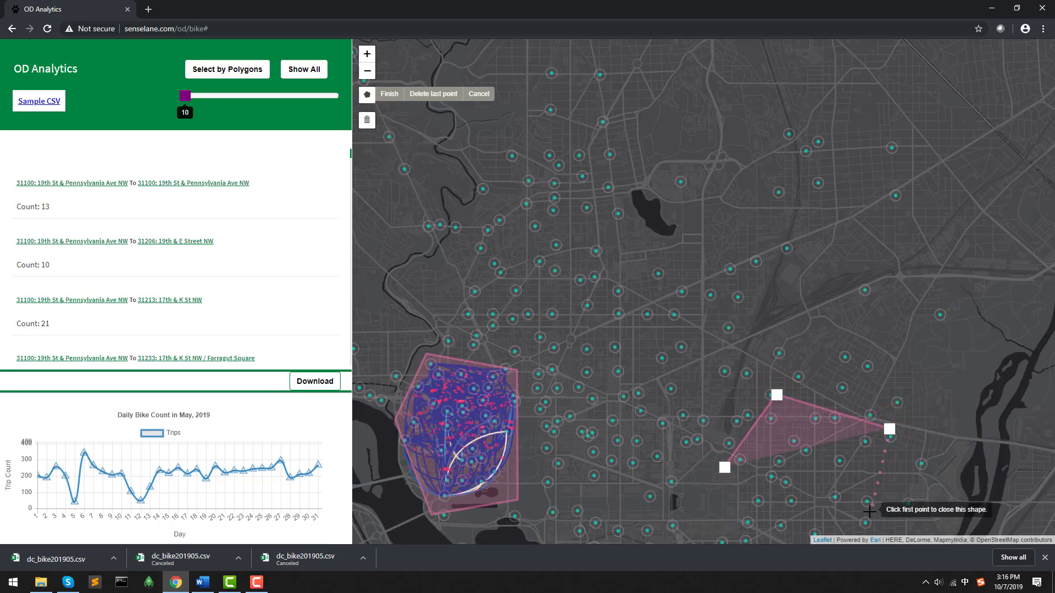
click(874, 514)
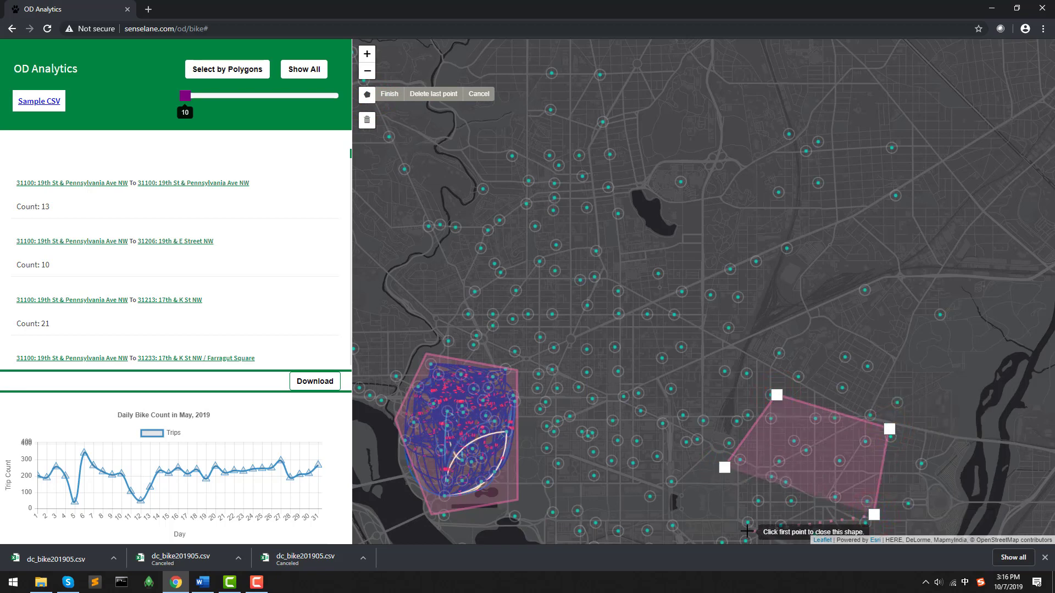
click(747, 531)
click(389, 94)
drag(710, 262, 662, 136)
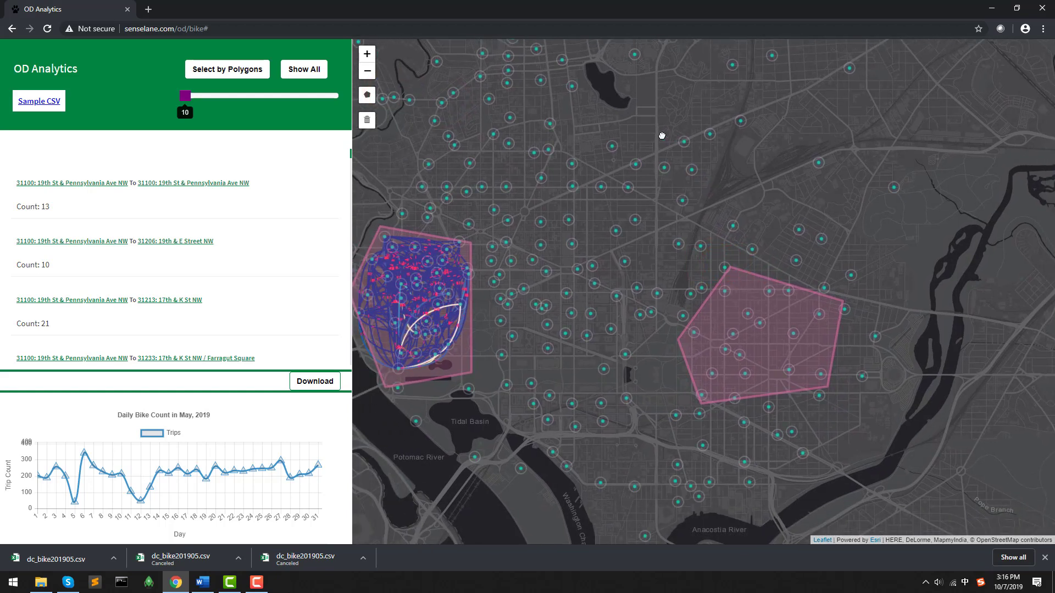
click(228, 77)
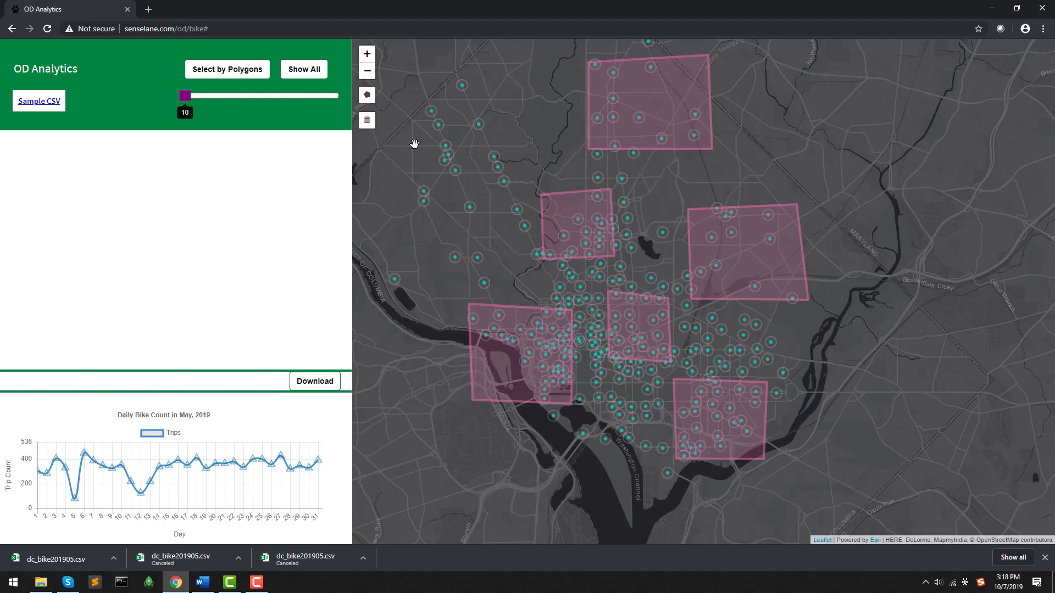
Apply the six rectangles, listing pairs like 16th & Harvard St NW to itself with 57 trips.
click(226, 71)
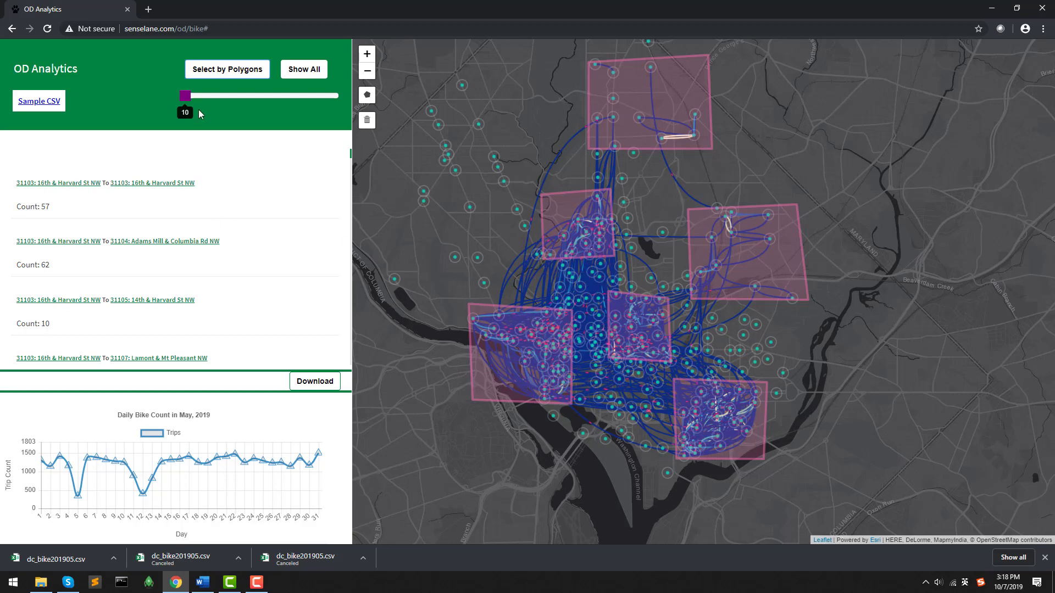
Set the trip threshold to 60, reapply the polygon selection, and reload the page.
drag(185, 96, 269, 99)
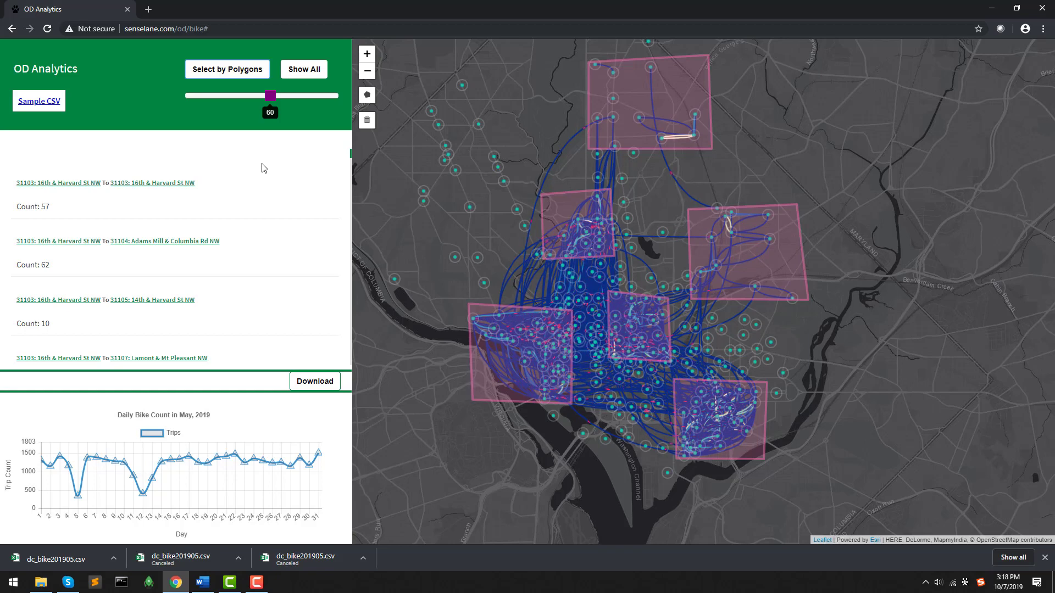
click(229, 74)
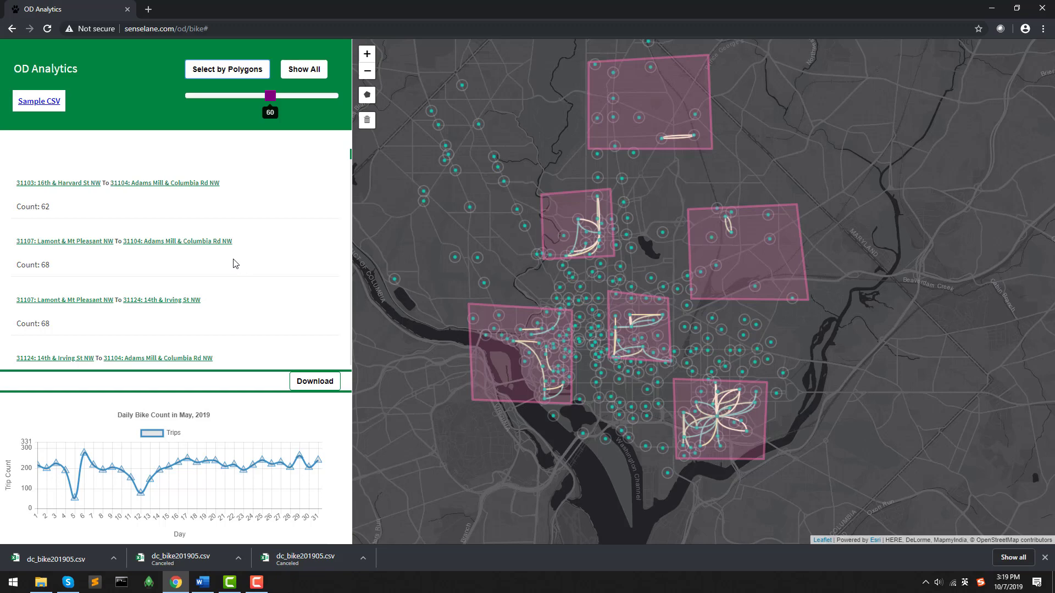
key(F5)
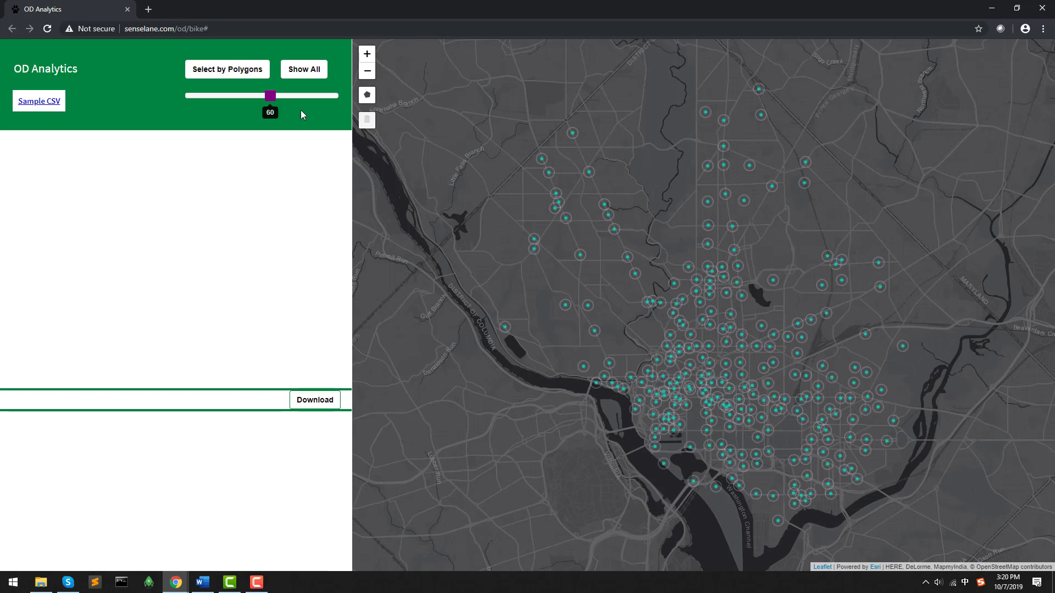
click(314, 74)
click(313, 73)
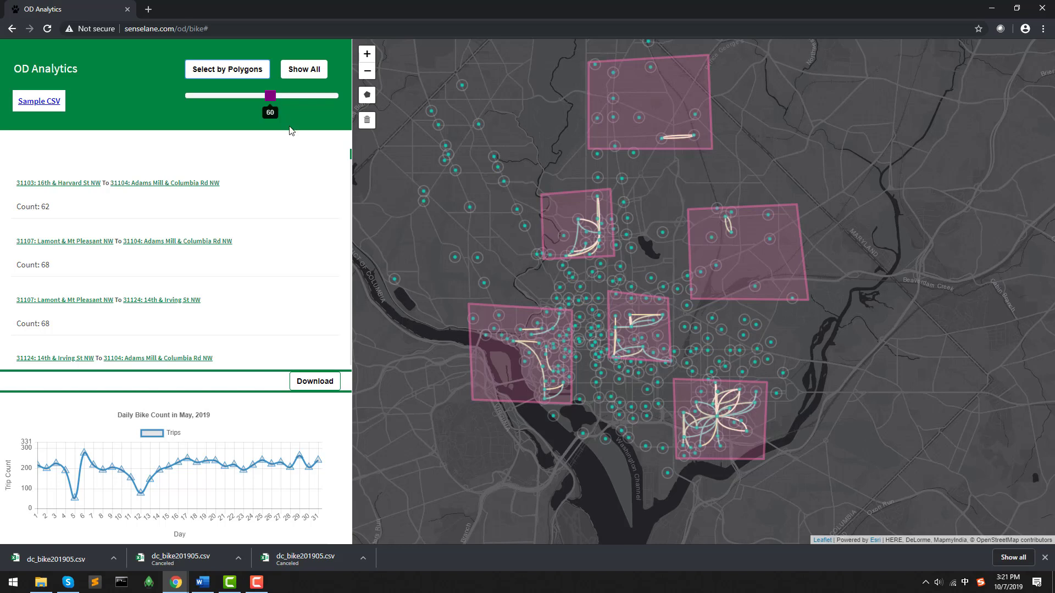
Save the table as detailedtable.csv, reload, upload that file, and show all its flows.
click(322, 388)
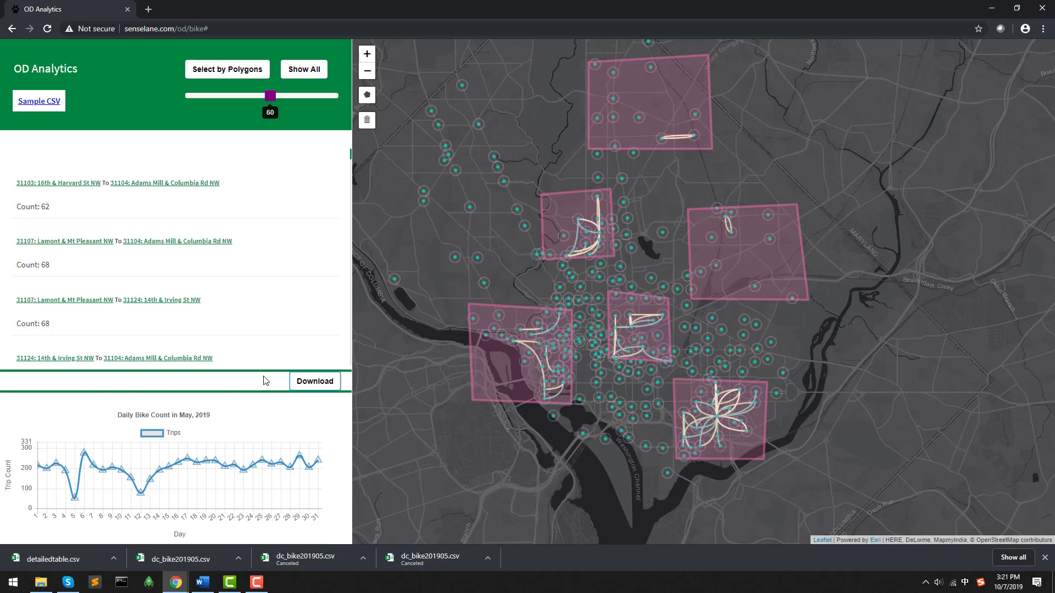
click(49, 28)
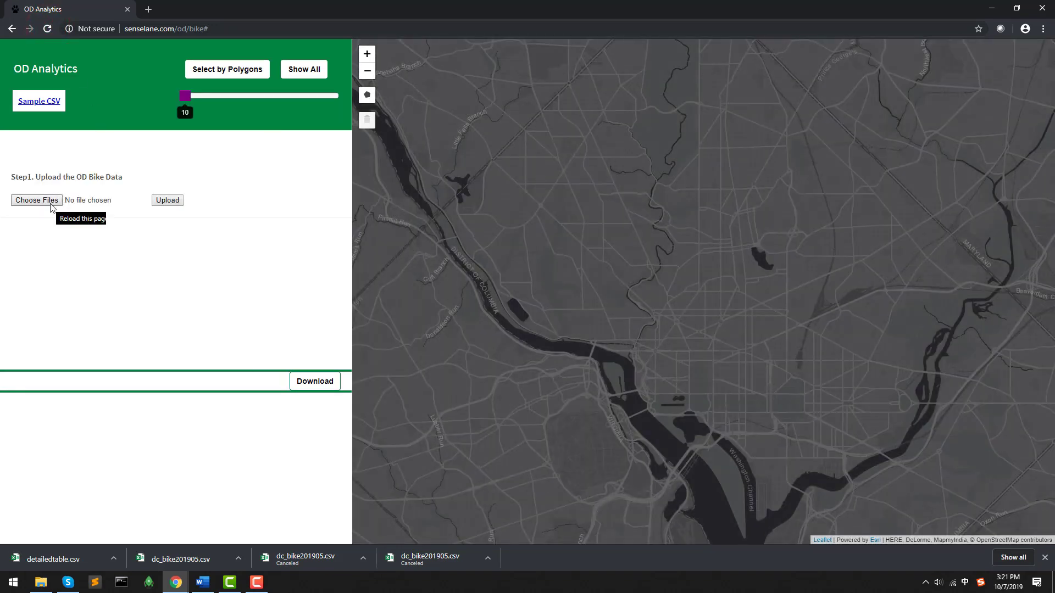
click(50, 204)
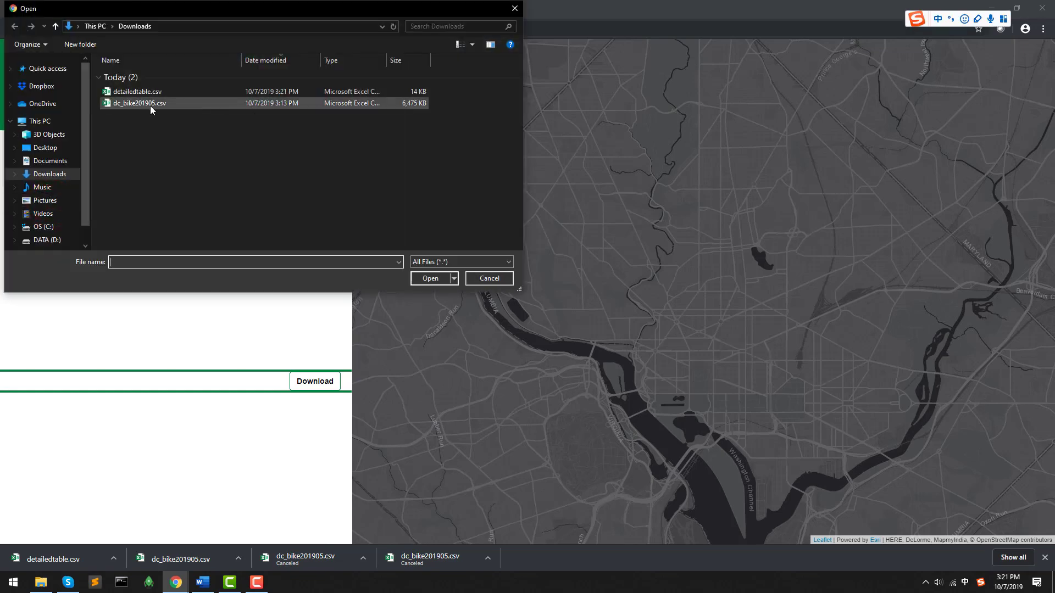
click(134, 93)
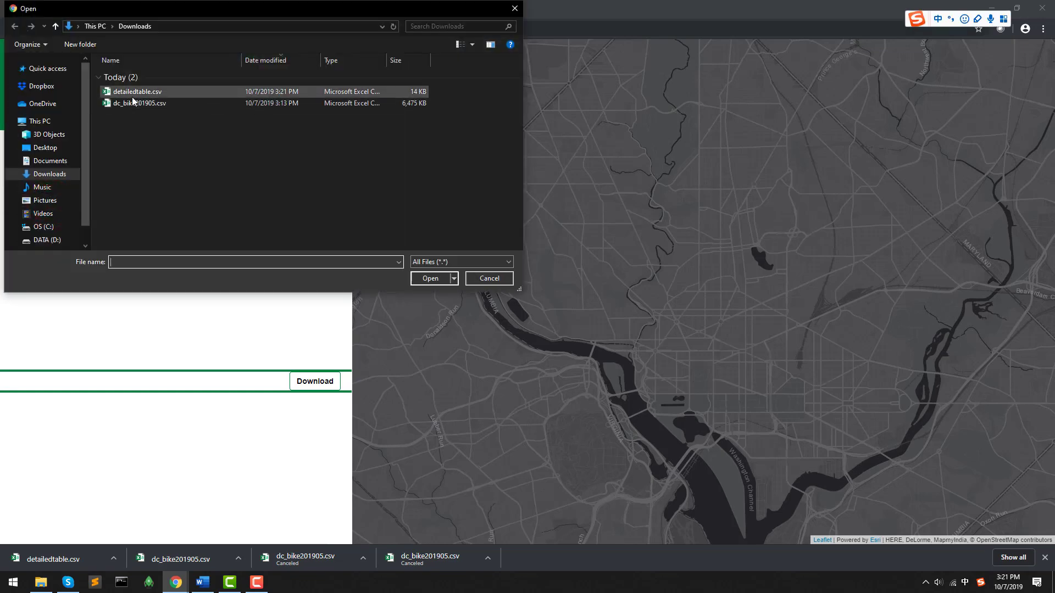
click(432, 278)
click(167, 200)
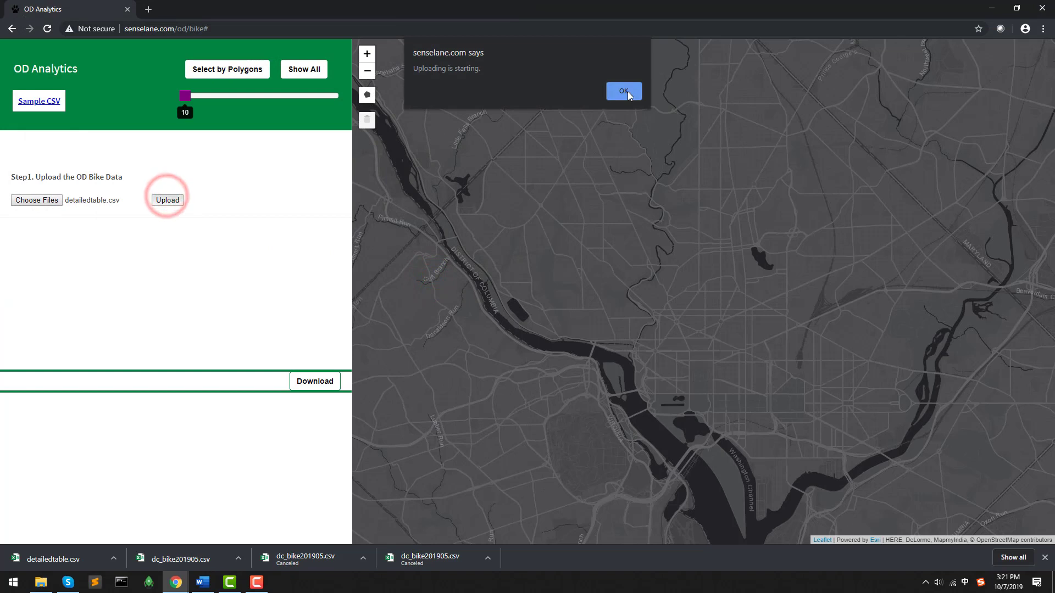
click(624, 91)
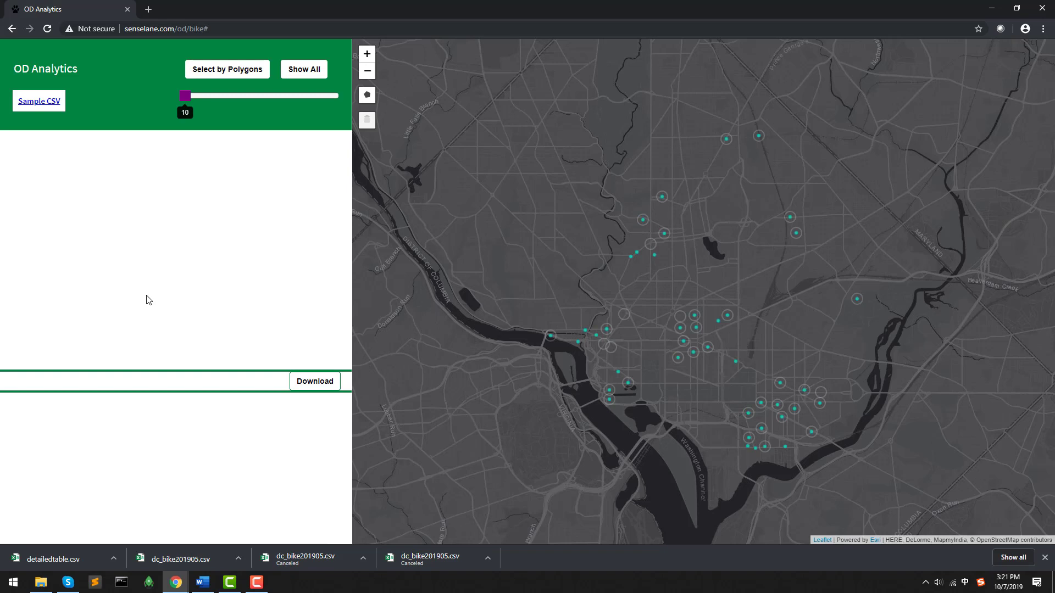
click(304, 69)
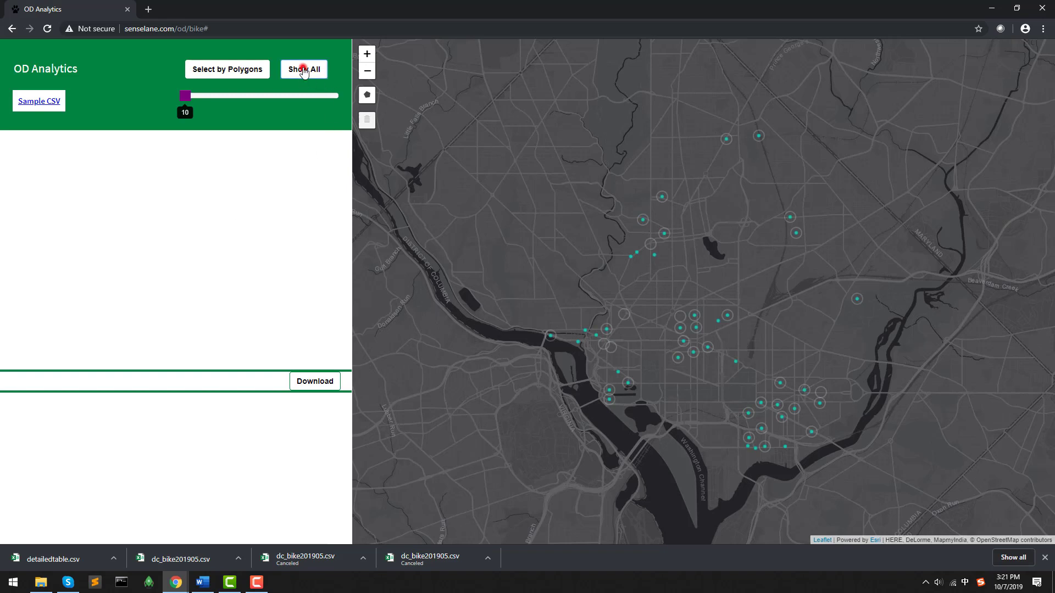